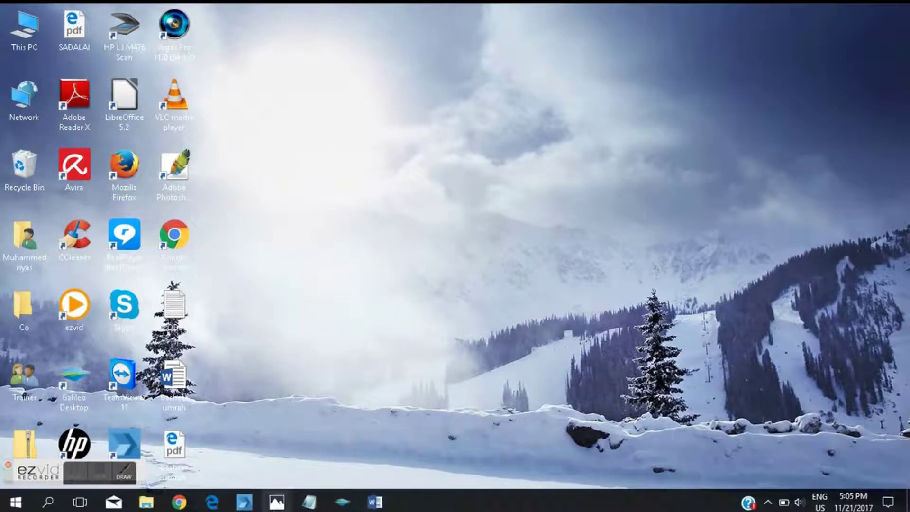
Display the electronic ticket record with *HTE, then clear the terminal with IR.
click(244, 502)
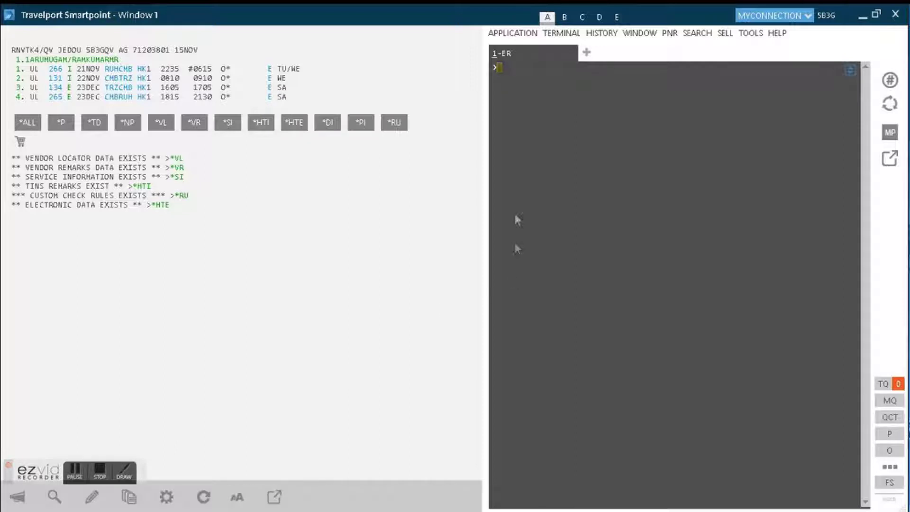
text(*HTE)
key(Return)
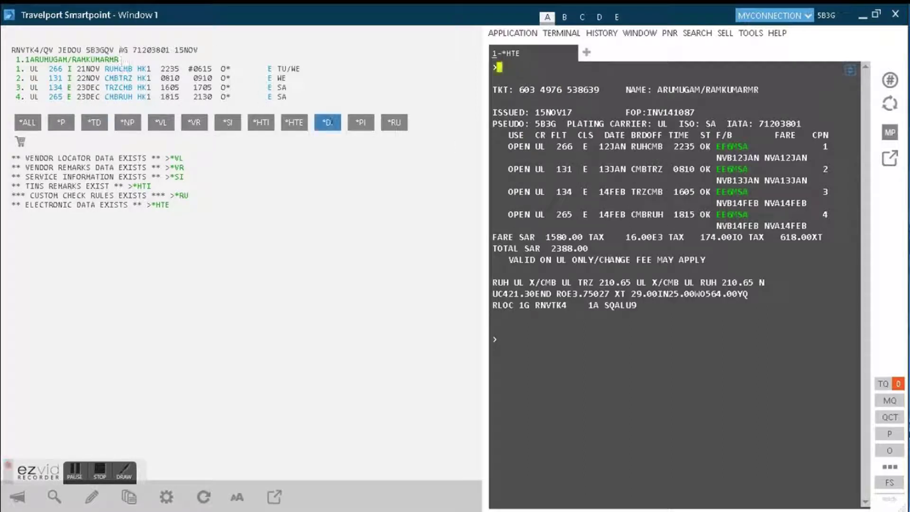
text(IR)
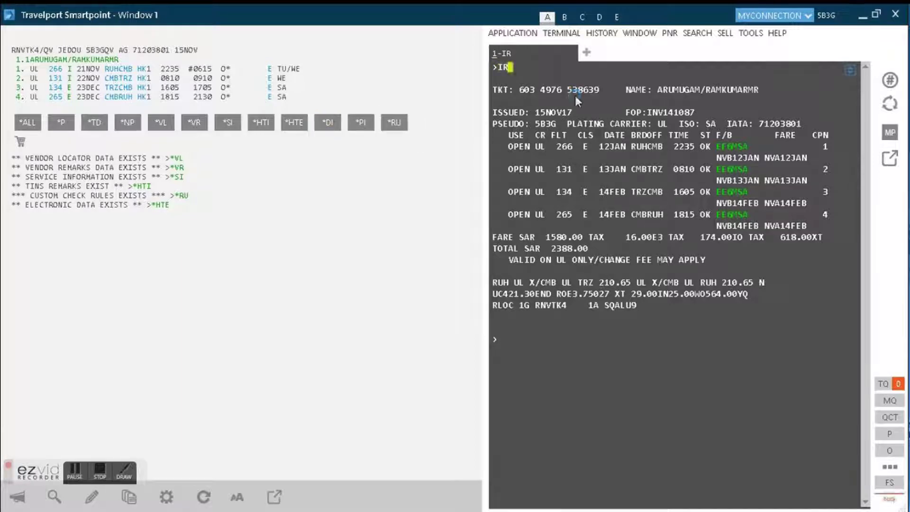
key(Return)
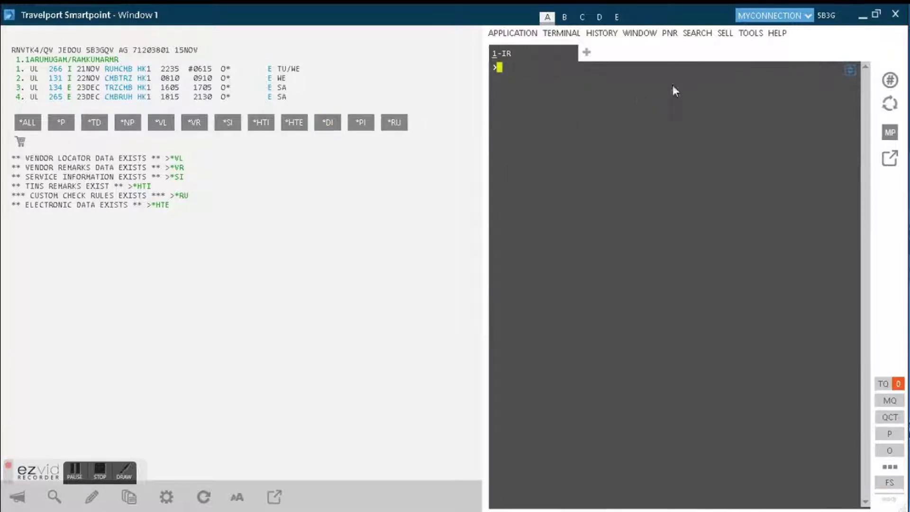
Submit a Rapid Reprice exchange priced as booked with the change fee collected as EMD-S.
click(751, 33)
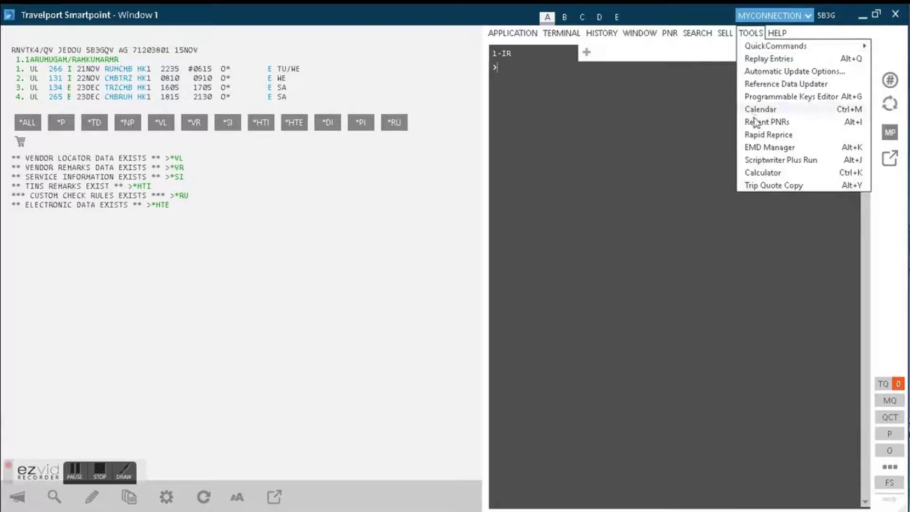
click(759, 132)
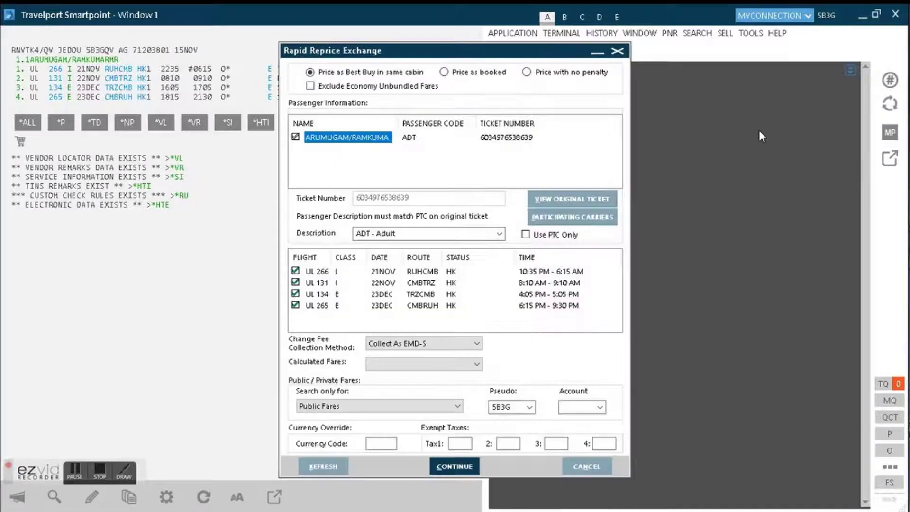
click(444, 72)
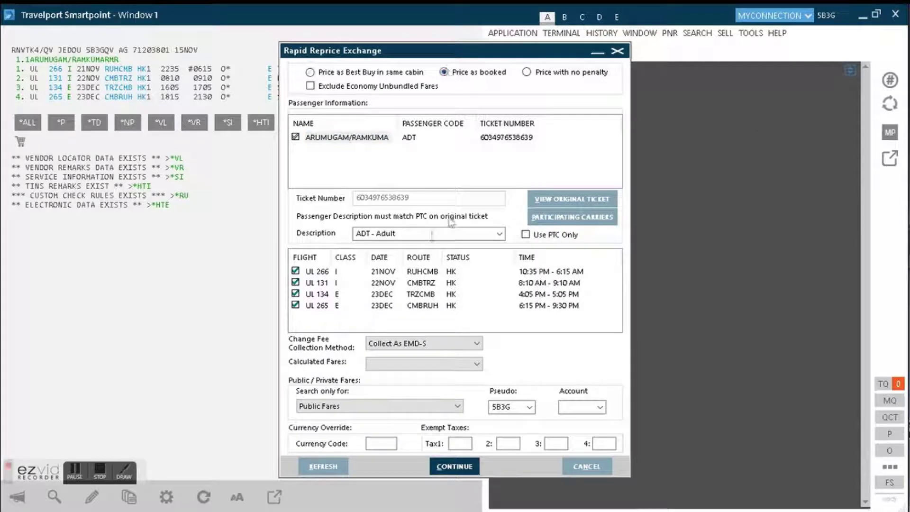
click(411, 342)
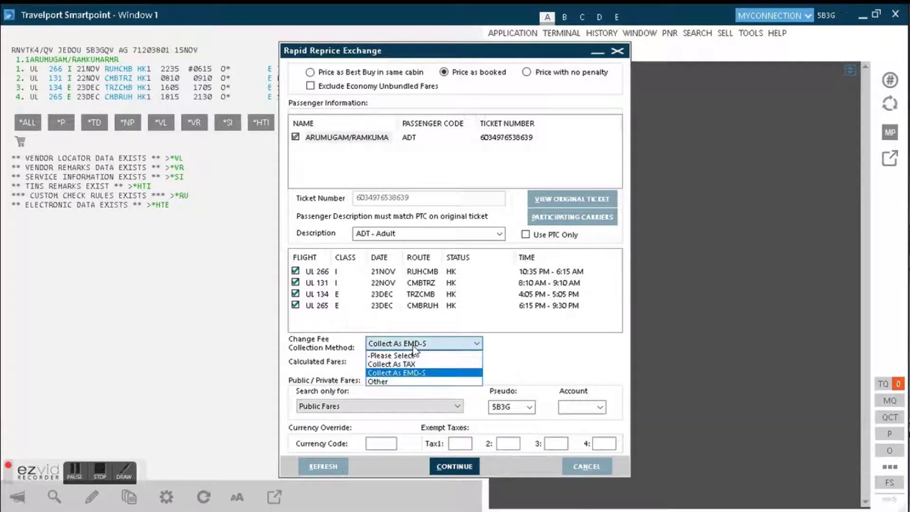
click(403, 374)
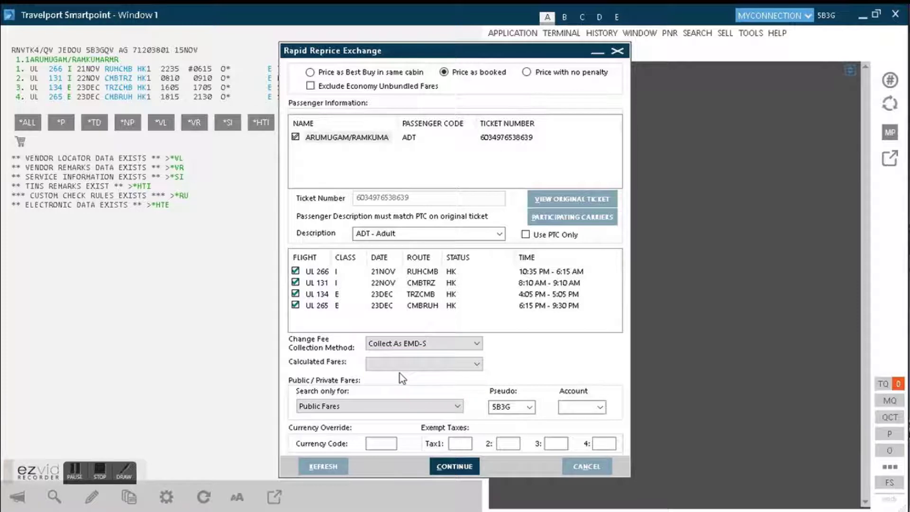
click(456, 467)
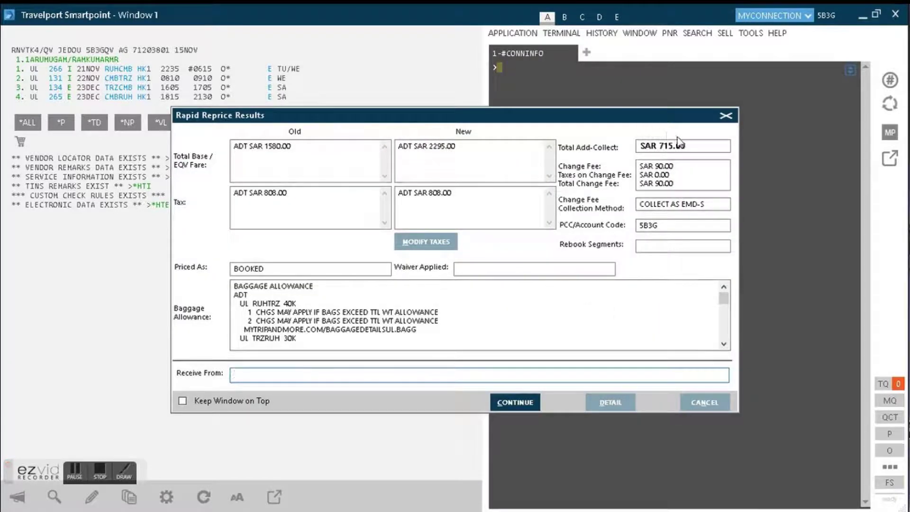
Review the SAR 715.00 add-collect, change fee and old base fare in the reprice results.
double_click(679, 145)
click(683, 181)
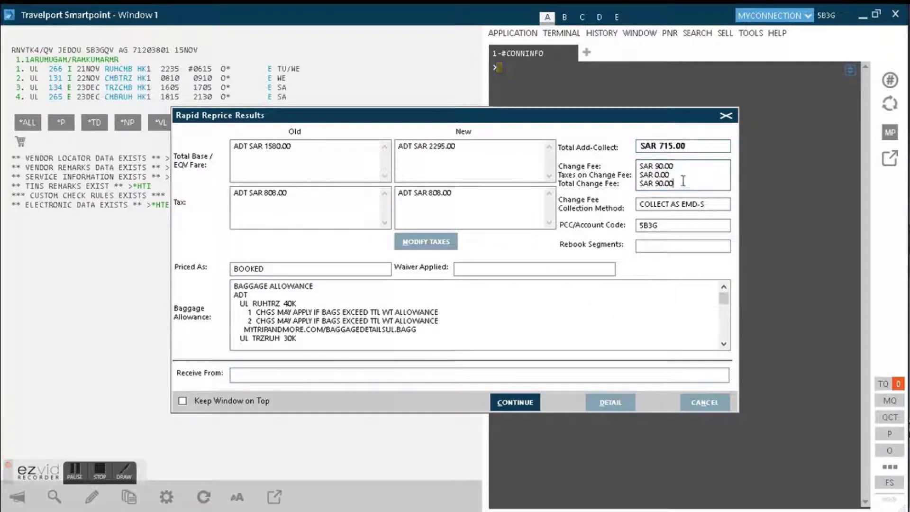
drag(683, 181, 637, 163)
drag(291, 146, 221, 136)
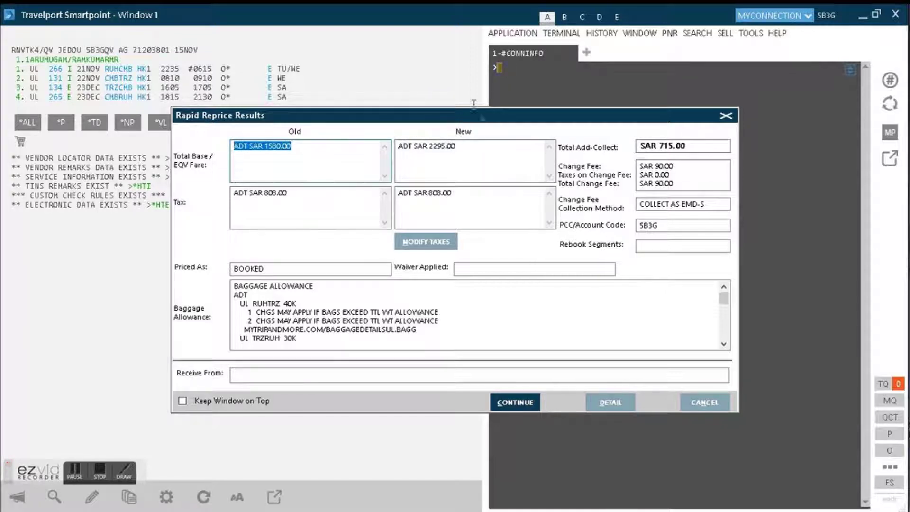
Check the RUHTRZ 40K and TRZRUH 30K baggage, enter R as received-from and view the per-passenger breakdown.
click(300, 305)
drag(299, 305, 251, 305)
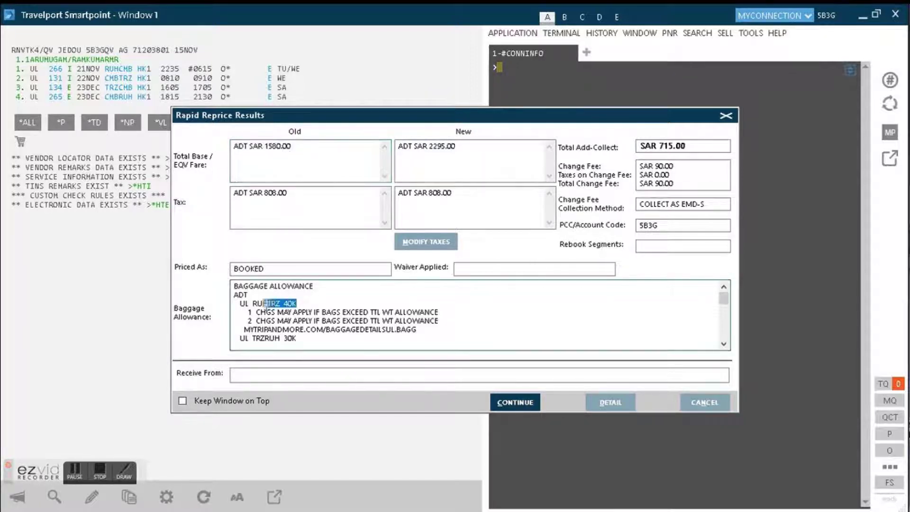
drag(297, 339, 245, 338)
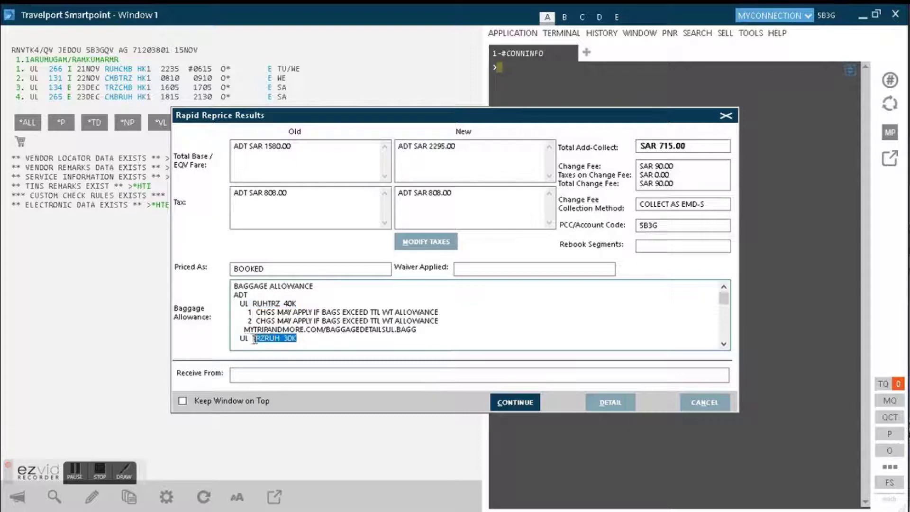
click(281, 372)
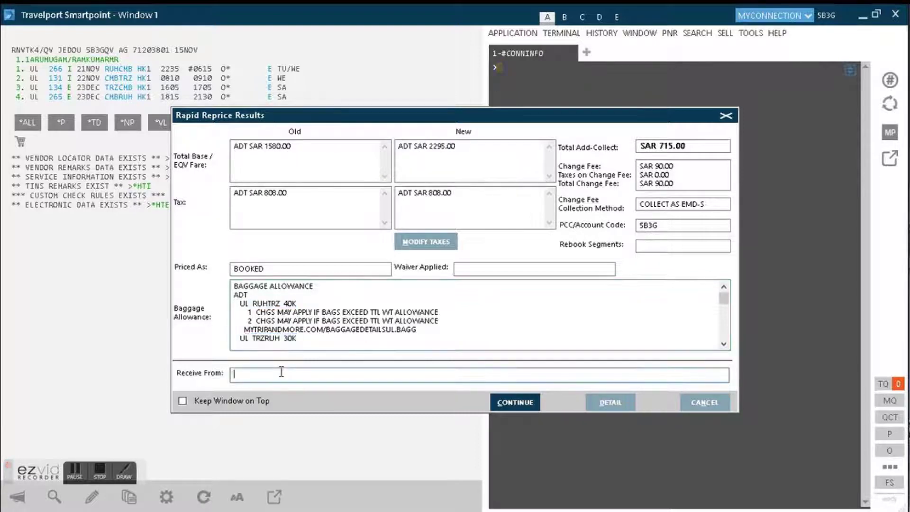
text(R)
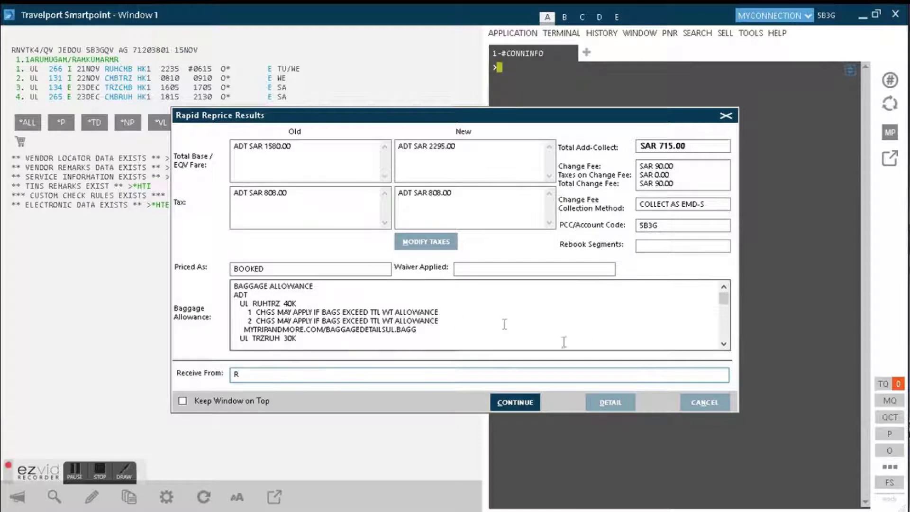
click(603, 400)
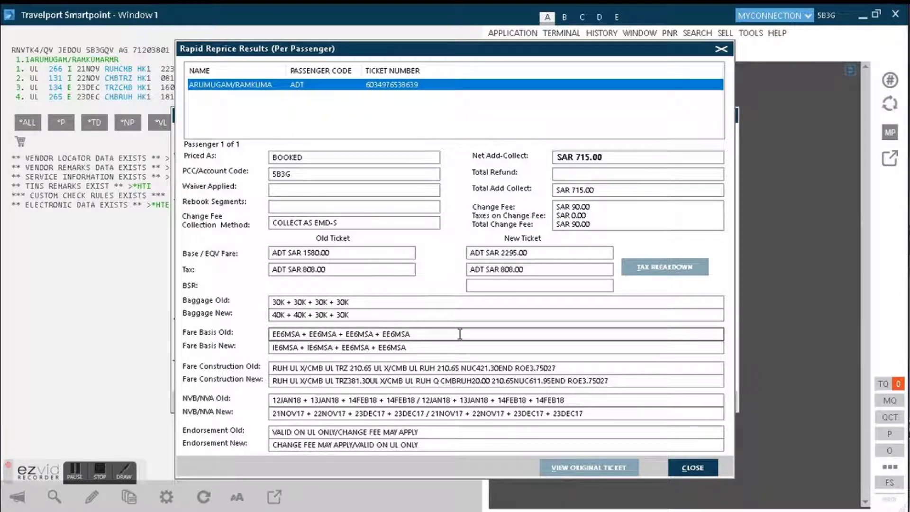
Close the per-passenger breakdown and continue the repriced results to the exchange confirmation.
click(693, 467)
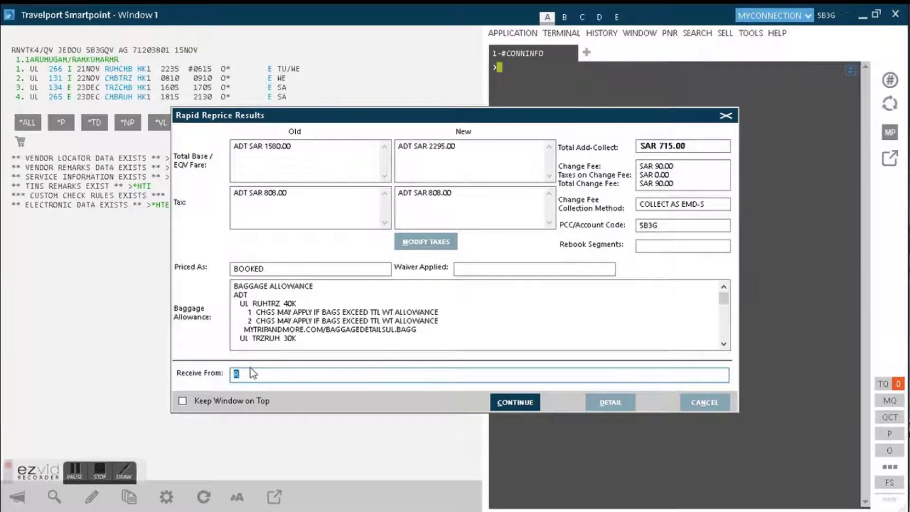
click(510, 405)
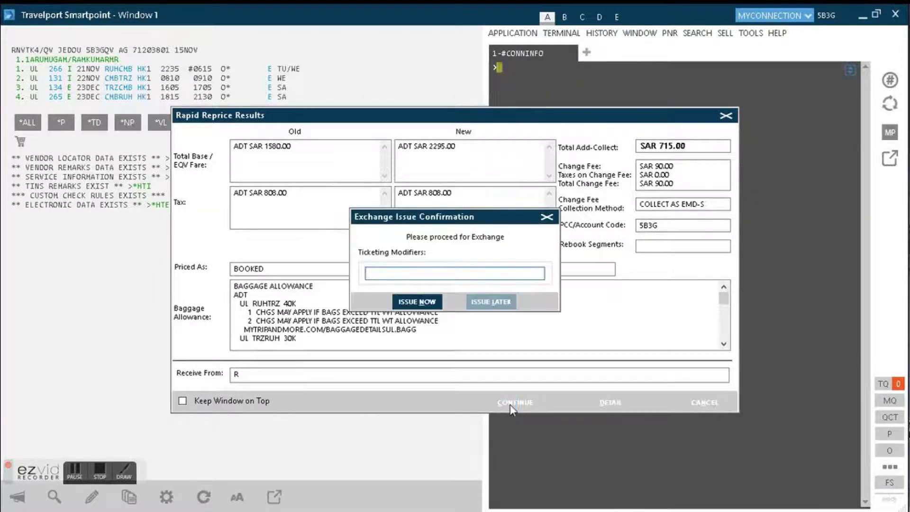
text(DTDAD)
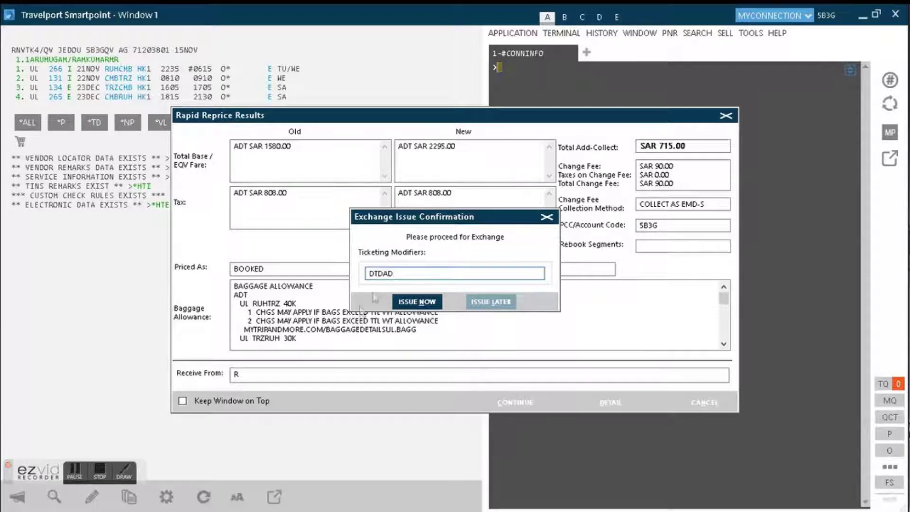
Issue the exchange now with the DTDAD ticketing modifier, reaching the SAR 715.00 additional collection.
double_click(398, 271)
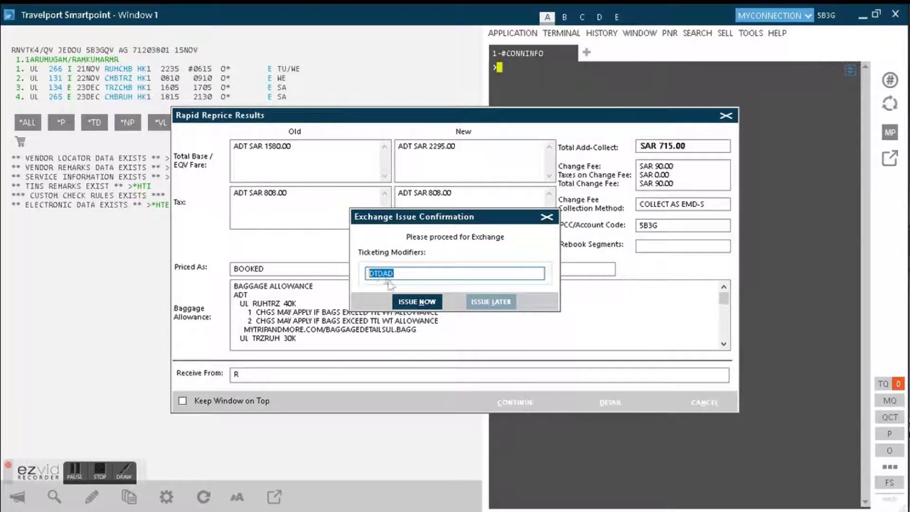
click(410, 304)
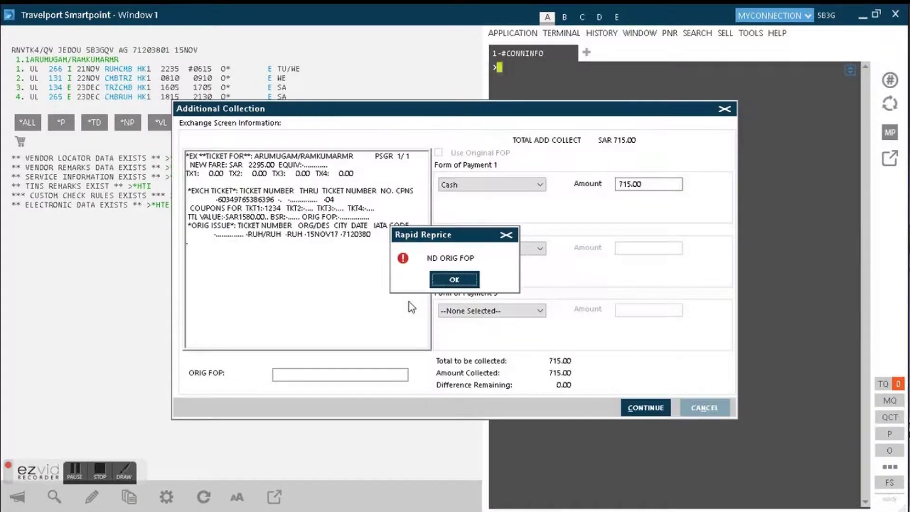
Fill the original form of payment as INV141087, copying the code 141087 from the CODES notes.
click(456, 280)
click(301, 376)
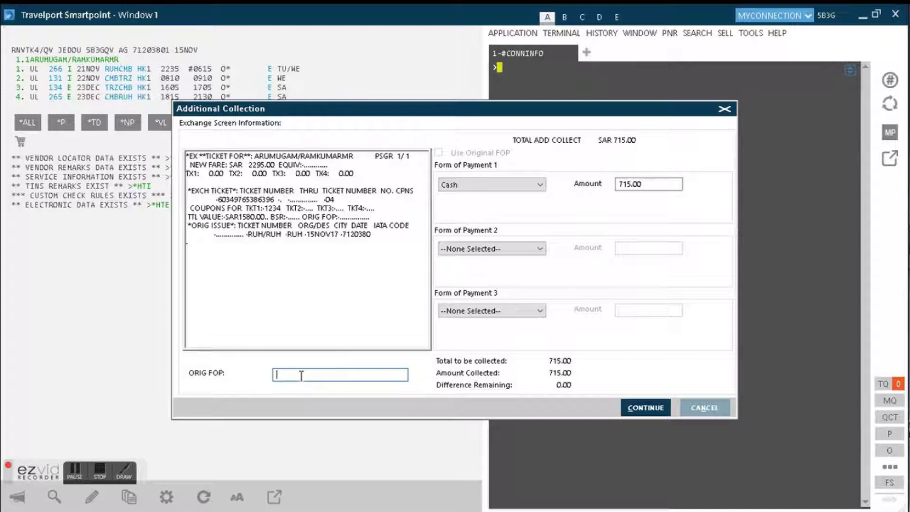
text(INV)
key(Return)
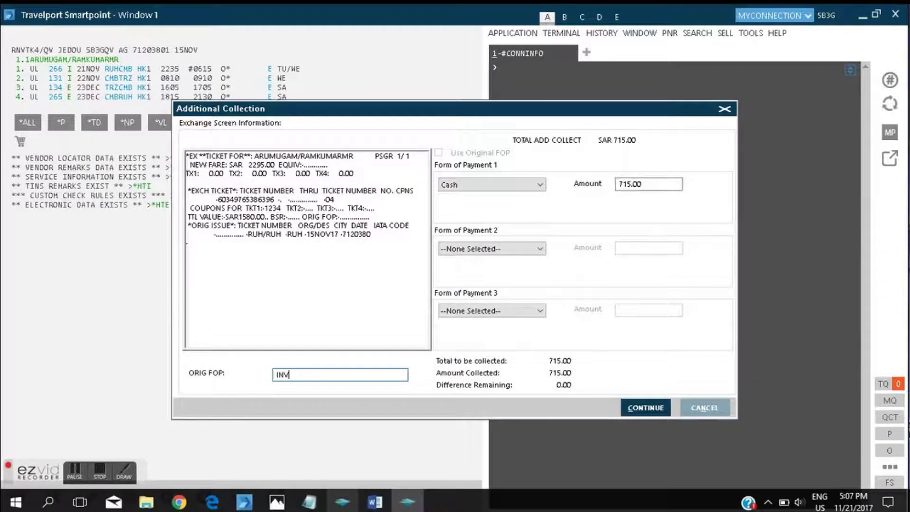
click(308, 501)
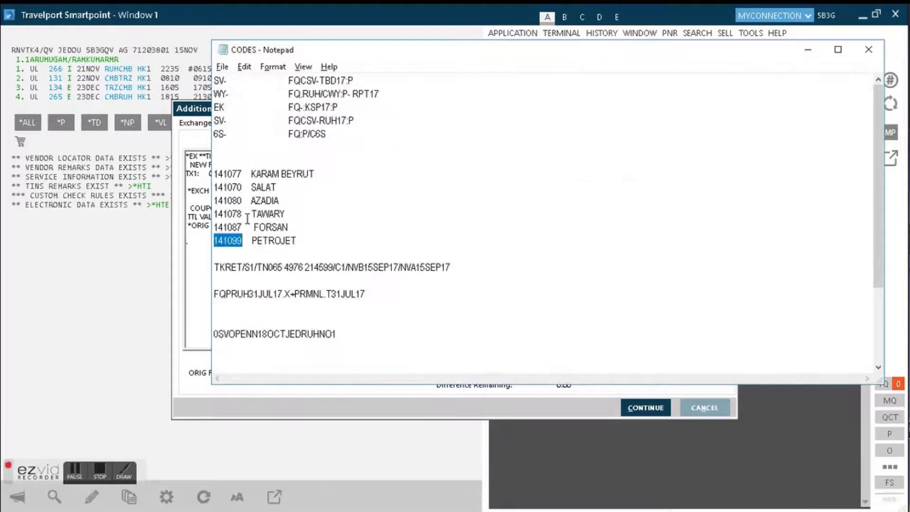
drag(244, 228, 214, 228)
key(ctrl+c)
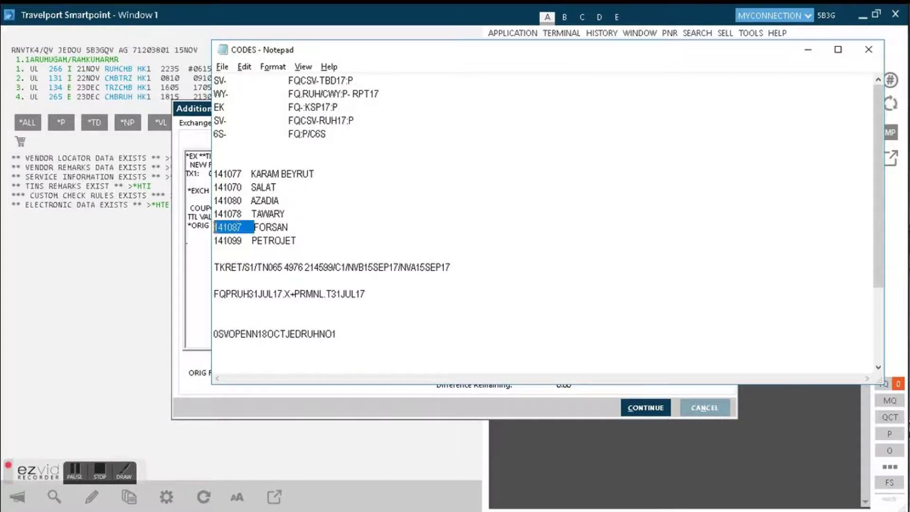
key(alt+Tab)
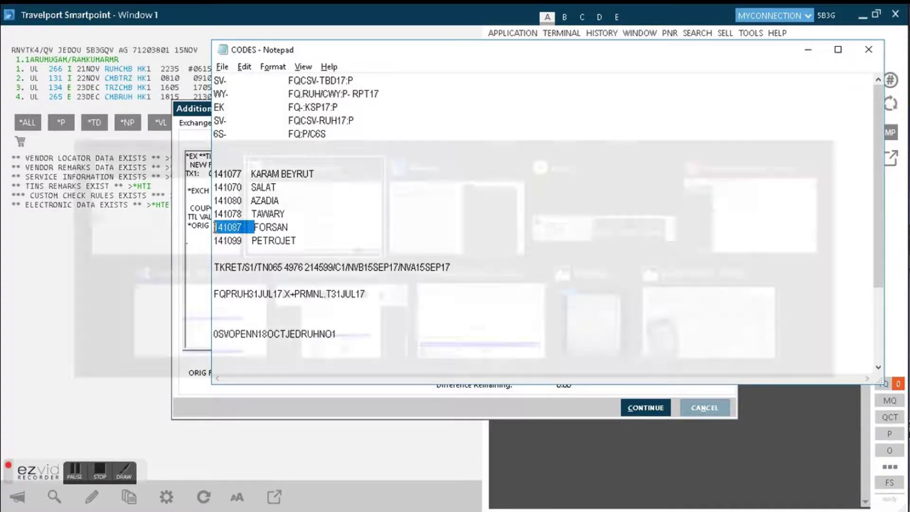
key(ctrl+v)
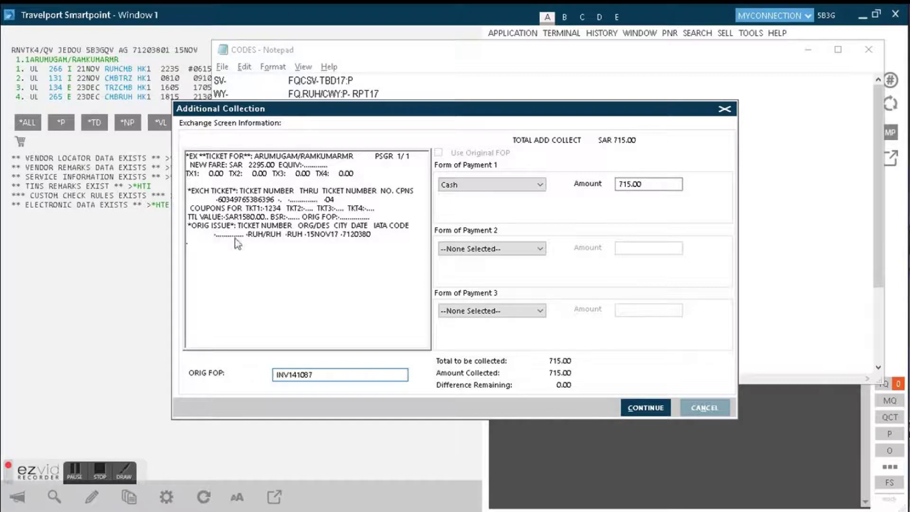
Submit the SAR 715 cash additional collection and acknowledge the ticket modifiers updated message.
click(649, 409)
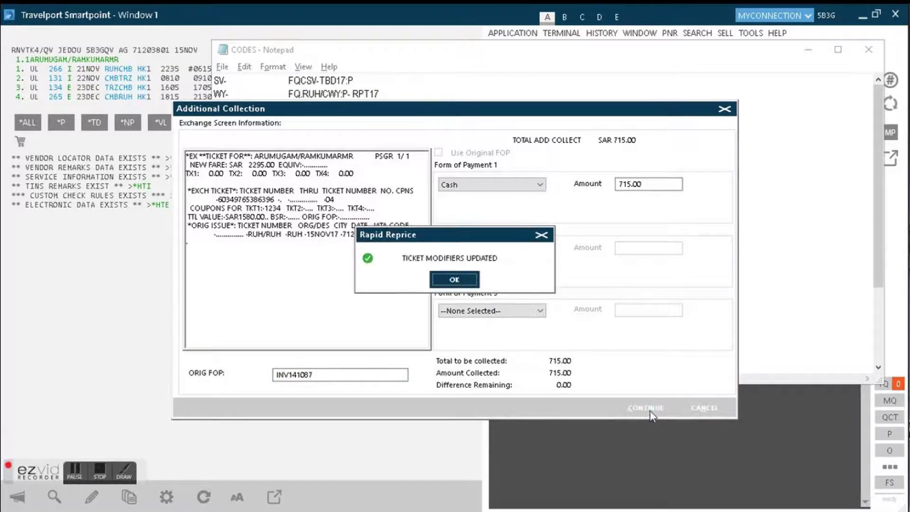
click(461, 283)
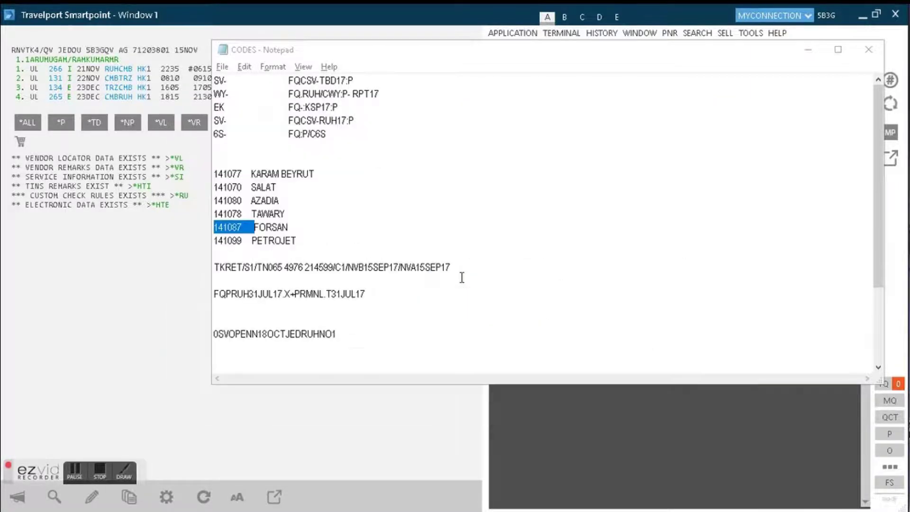
click(604, 415)
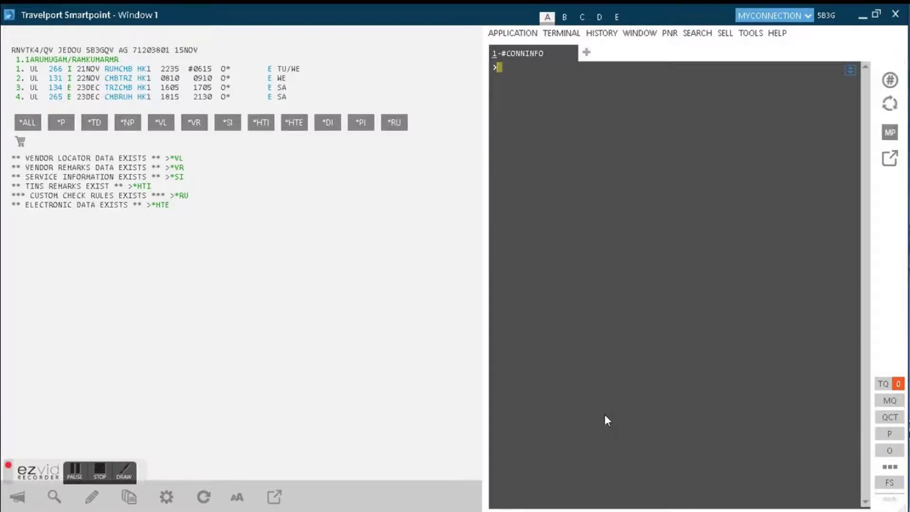
text(*R)
key(Return)
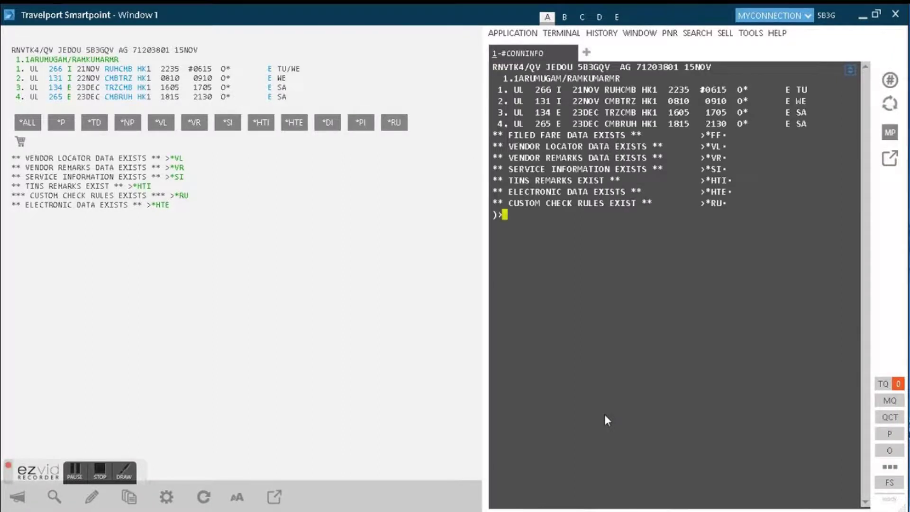
key(alt+Tab)
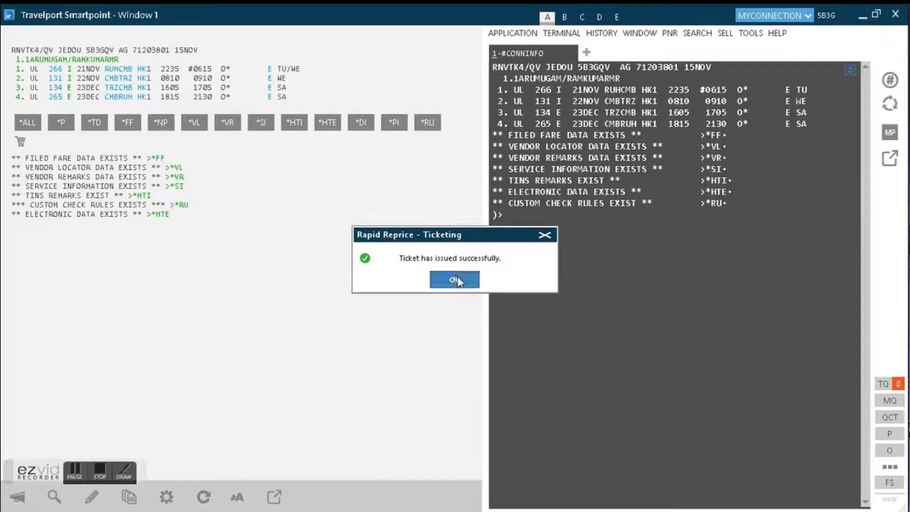
click(457, 279)
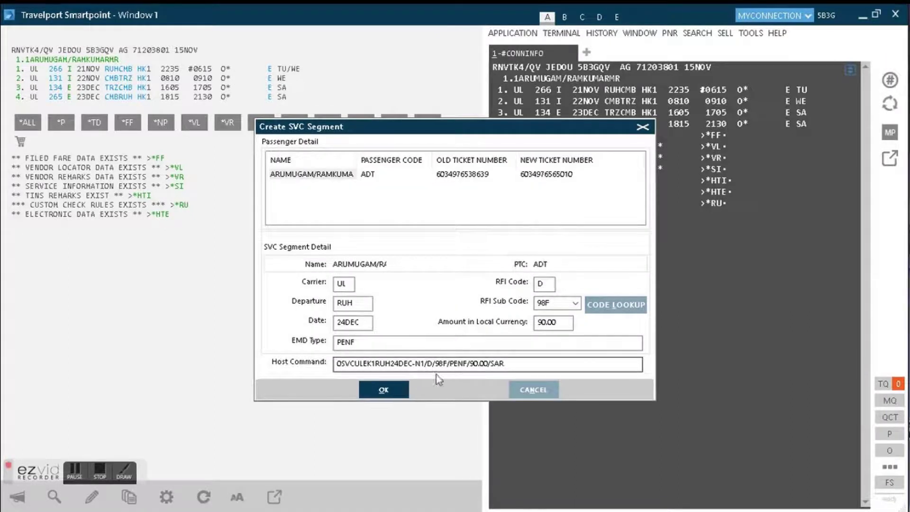
click(388, 396)
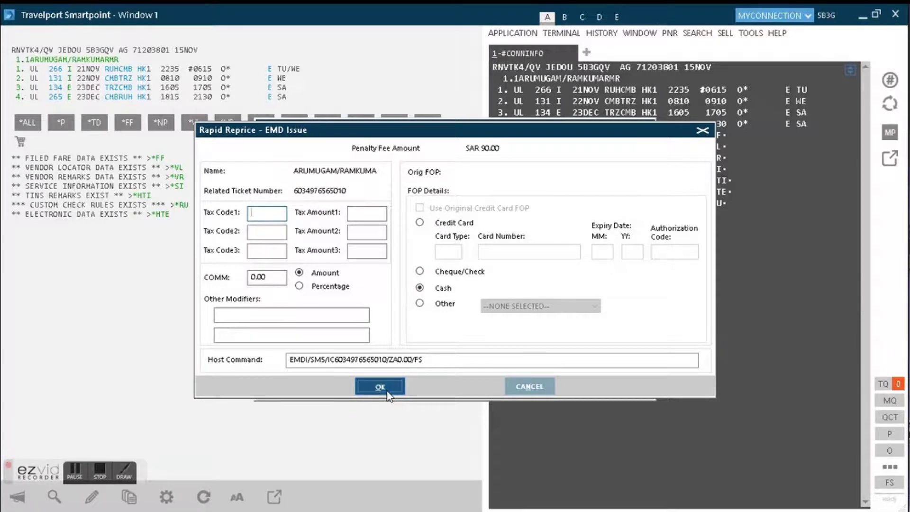
click(384, 390)
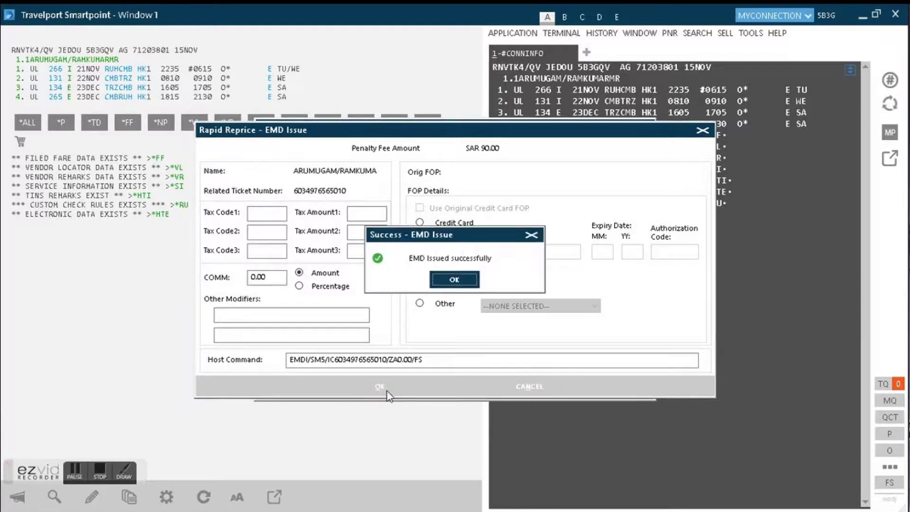
click(452, 279)
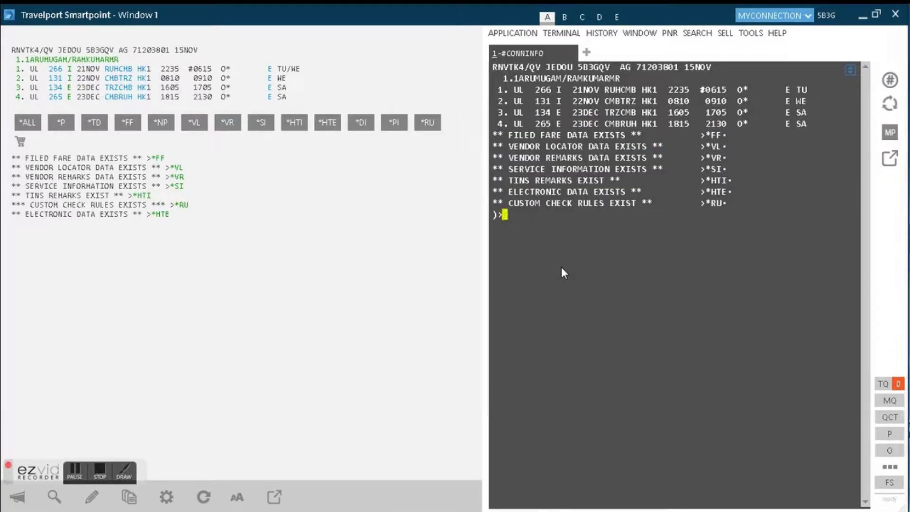
text(IR)
Refresh the booking showing SVC penalty segment 5, then list the electronic tickets with *HTE.
key(Return)
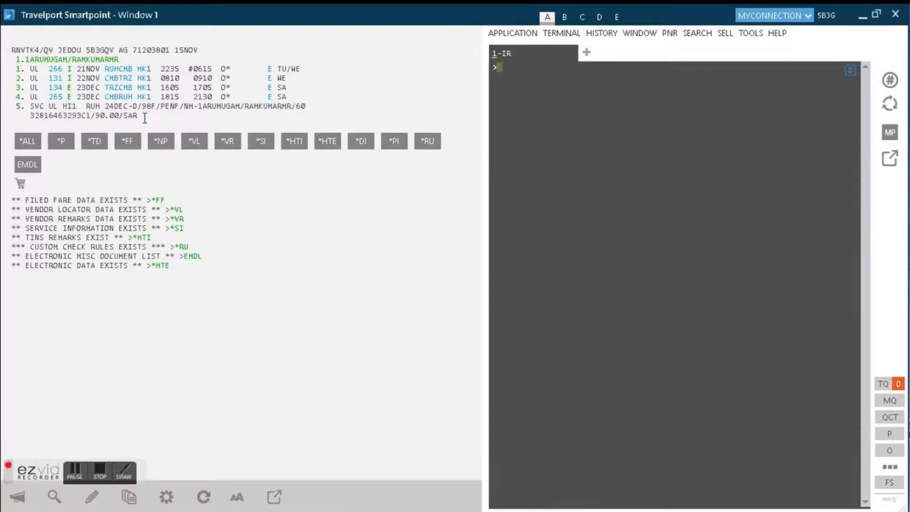
drag(144, 119, 30, 106)
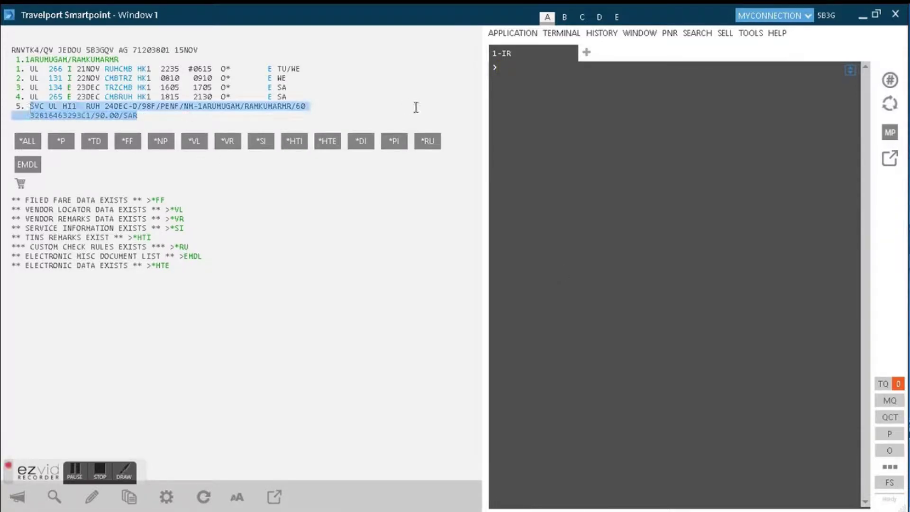
click(599, 108)
text(*)
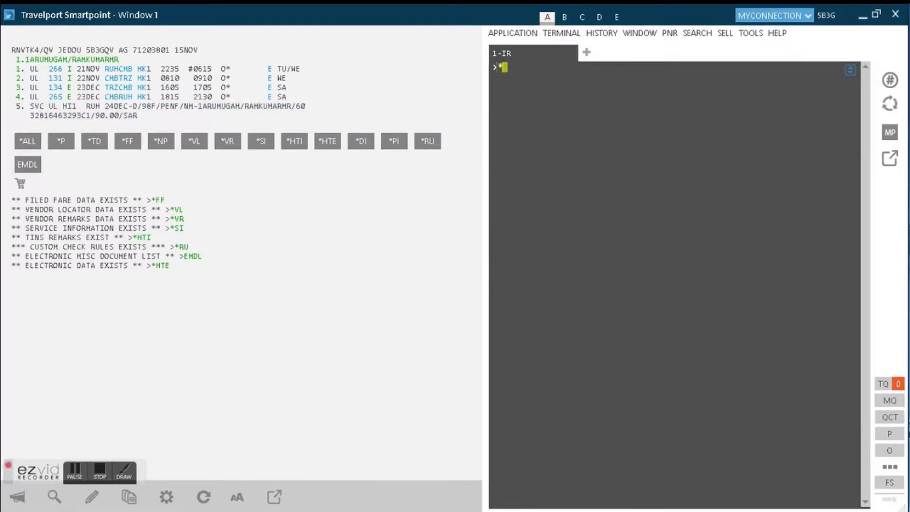
text(HTE)
key(Return)
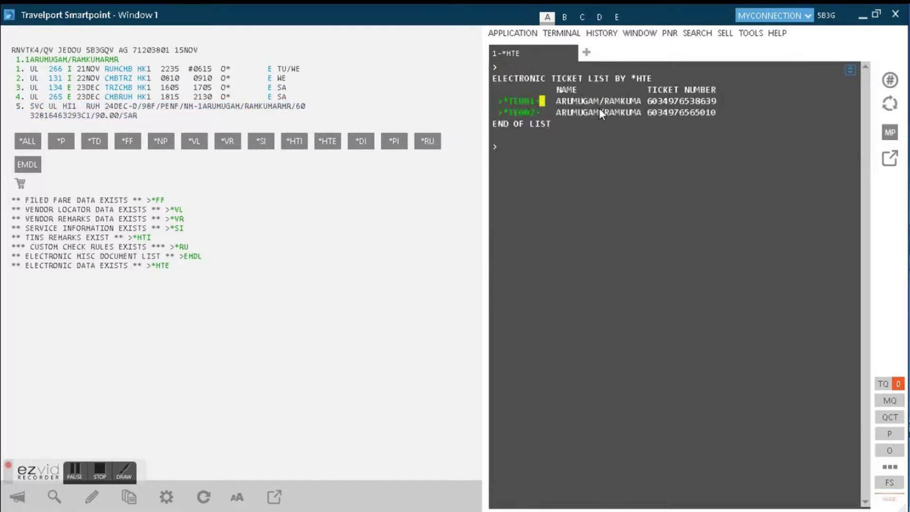
key(Return)
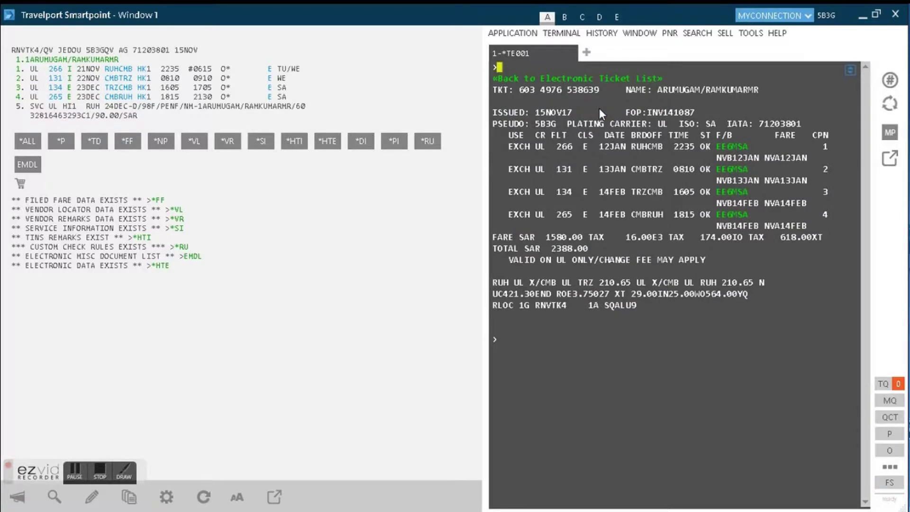
click(507, 145)
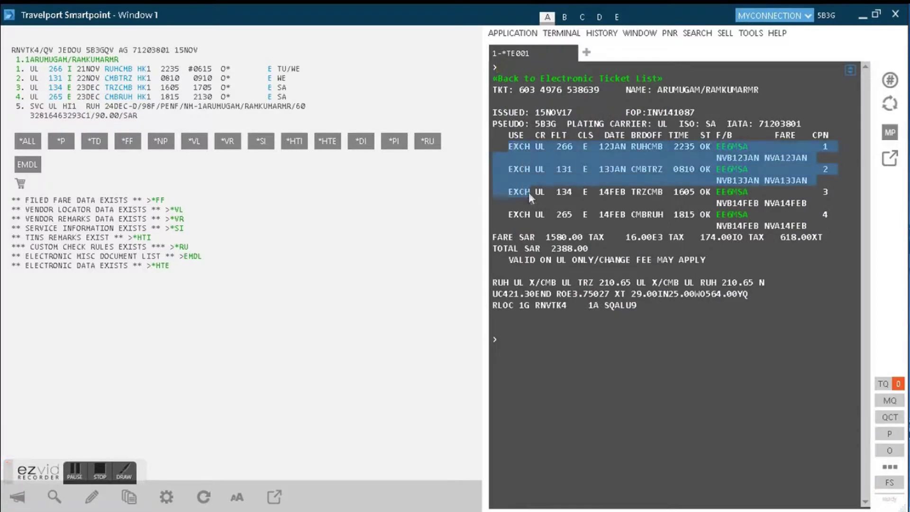
drag(528, 192, 532, 215)
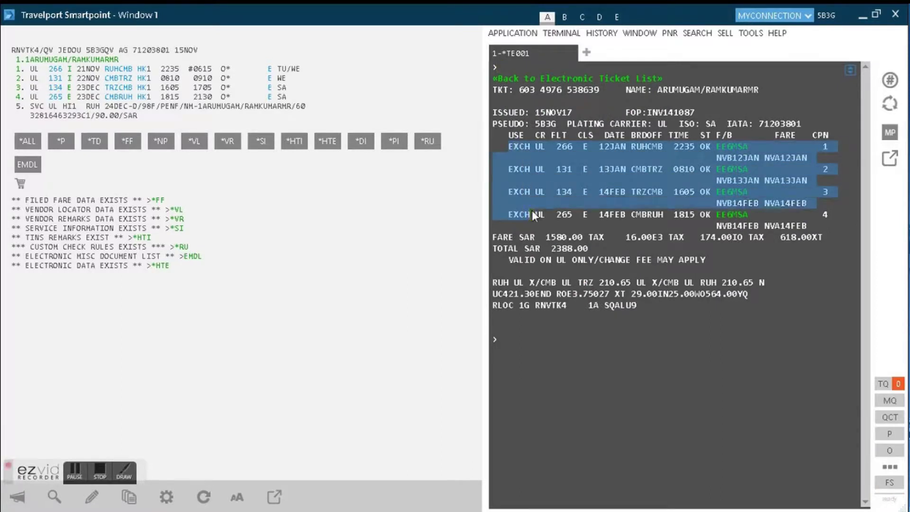
click(530, 355)
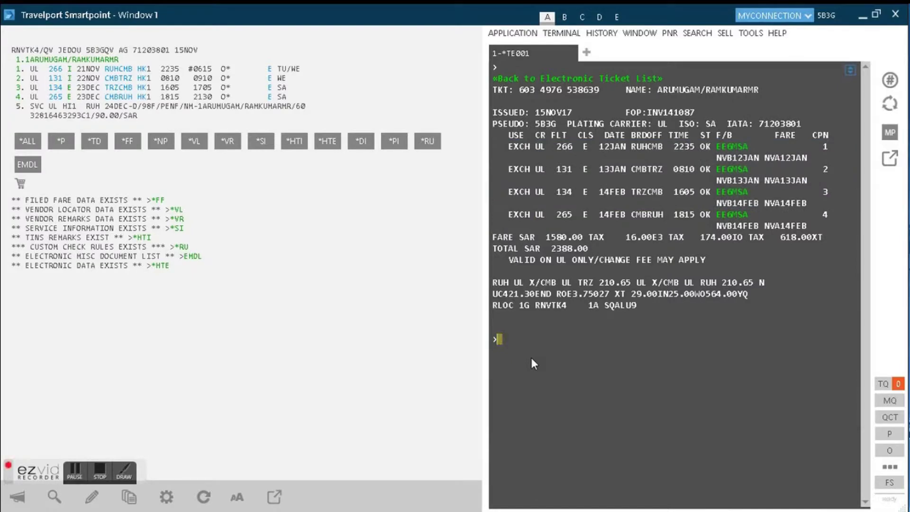
text(*TE001)
text(2)
key(Return)
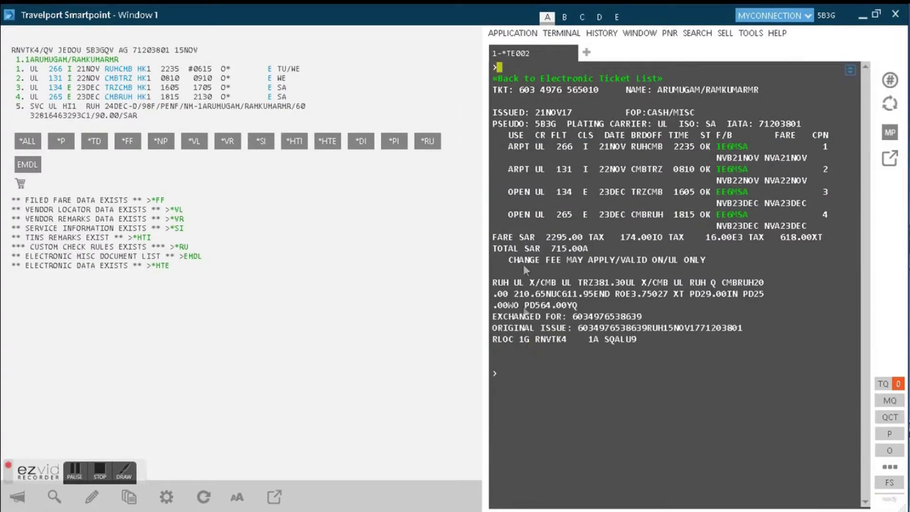
mouse_move(510, 148)
mouse_down()
mouse_move(756, 225)
mouse_move(790, 214)
mouse_up()
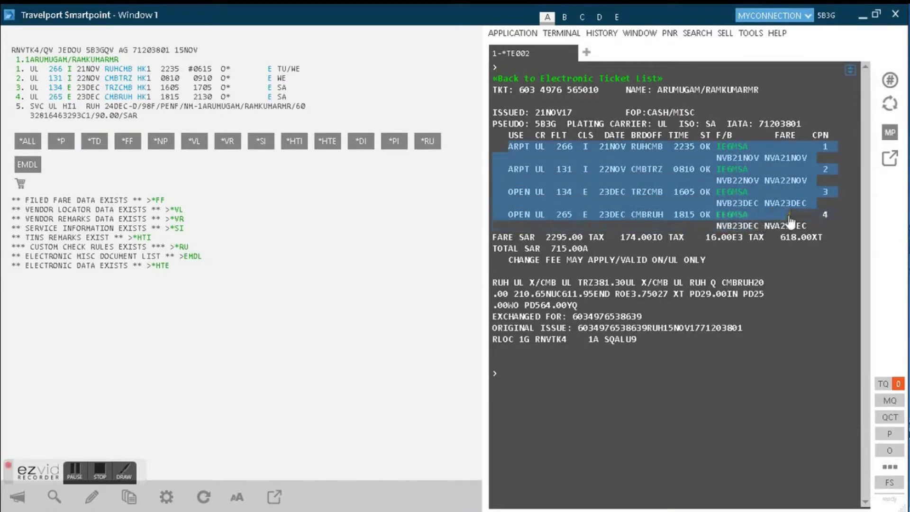
drag(587, 252, 560, 250)
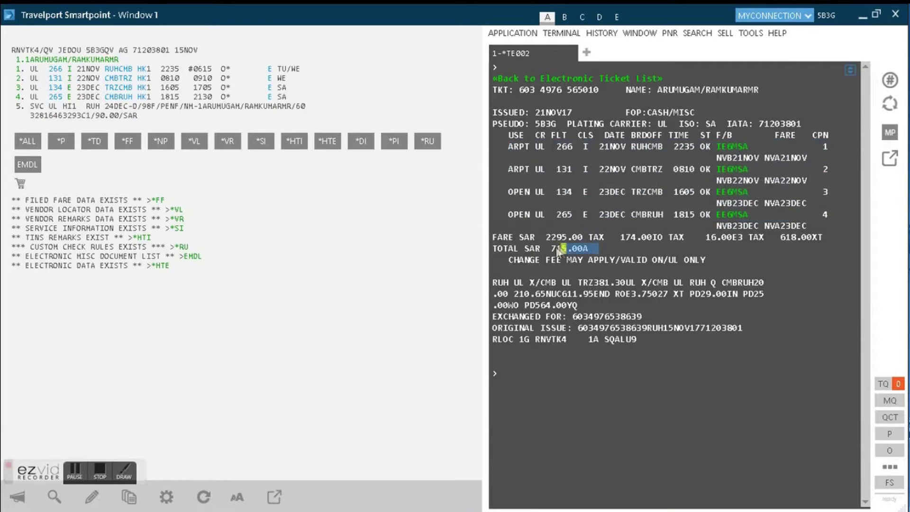
click(551, 328)
Refresh the booking with IR, returning to a blank terminal prompt.
click(529, 433)
text(IR)
key(Return)
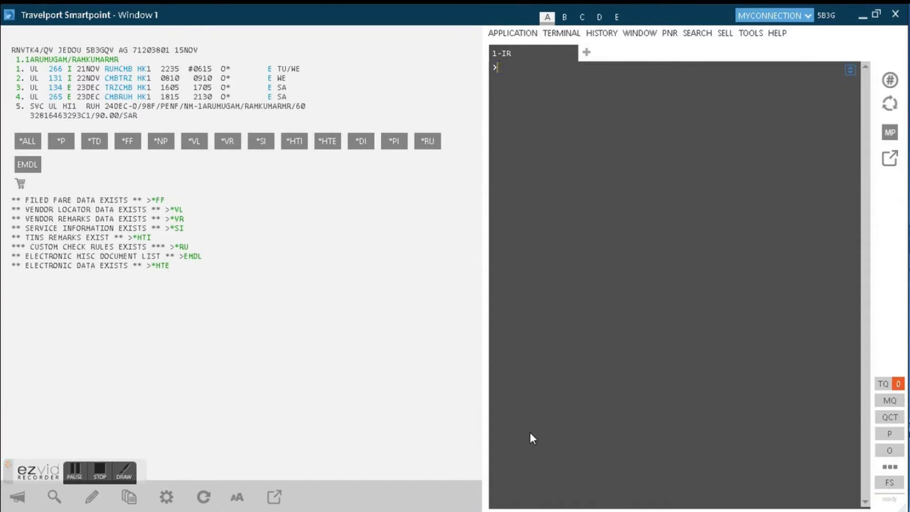